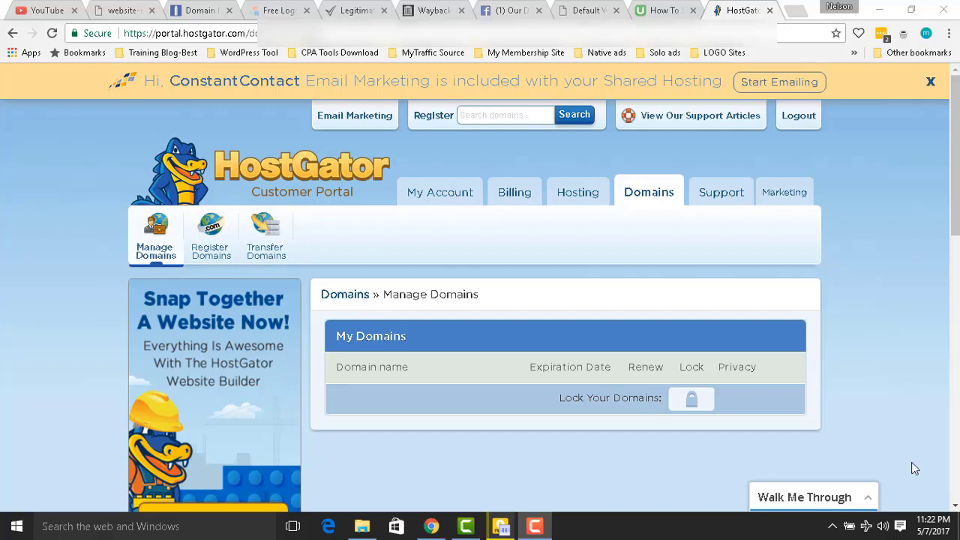
# Load the portal's Hosting section and confirm ourdailybuzz.com in the NameSilo domain list.
pyautogui.click(570, 206)
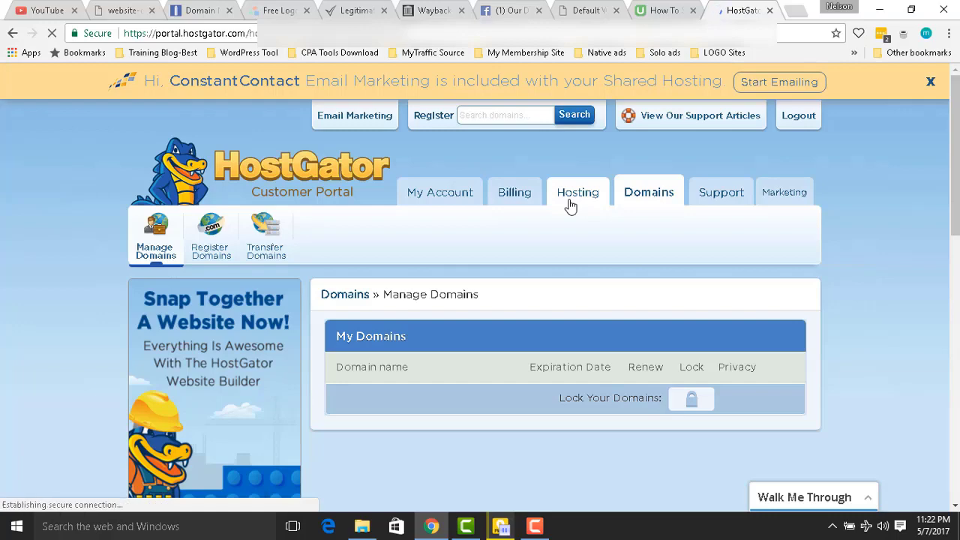
pyautogui.click(189, 11)
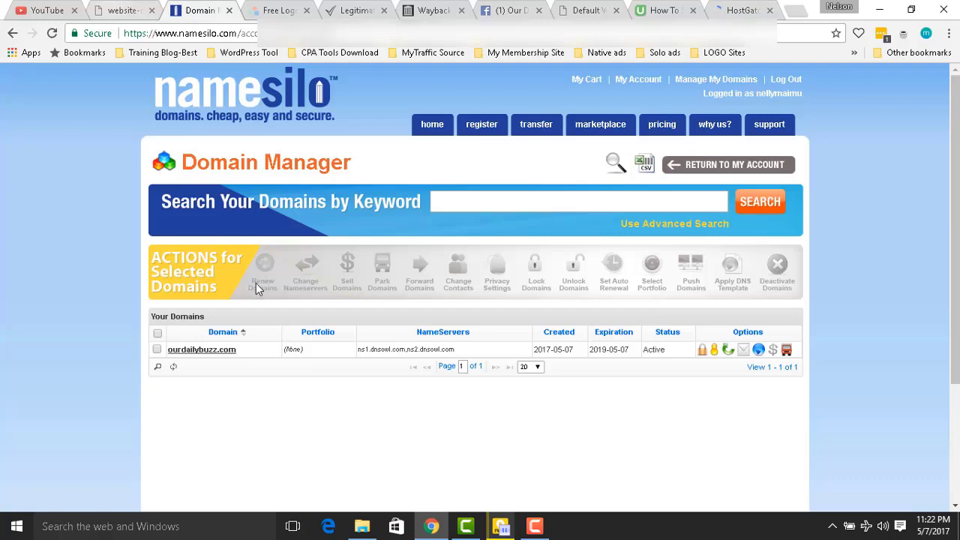
pyautogui.click(739, 13)
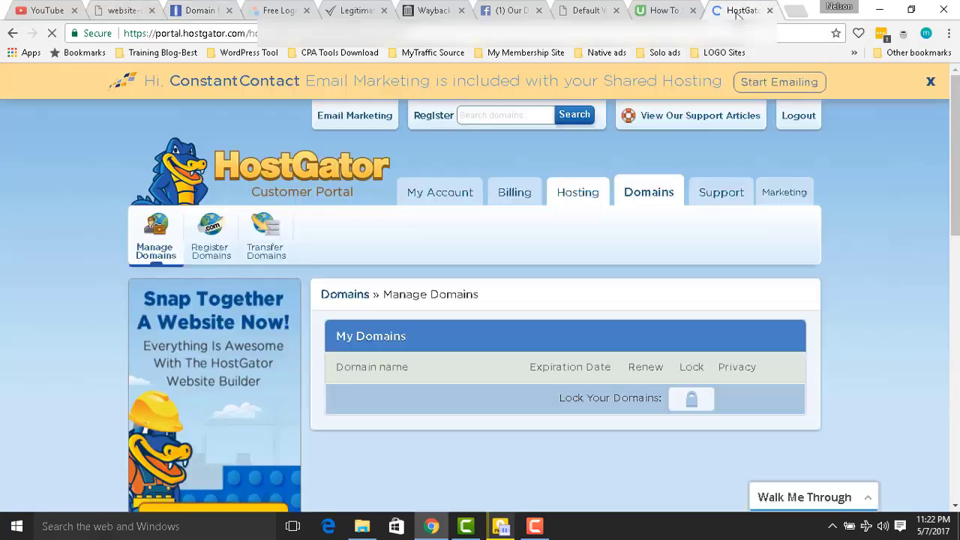
pyautogui.click(195, 9)
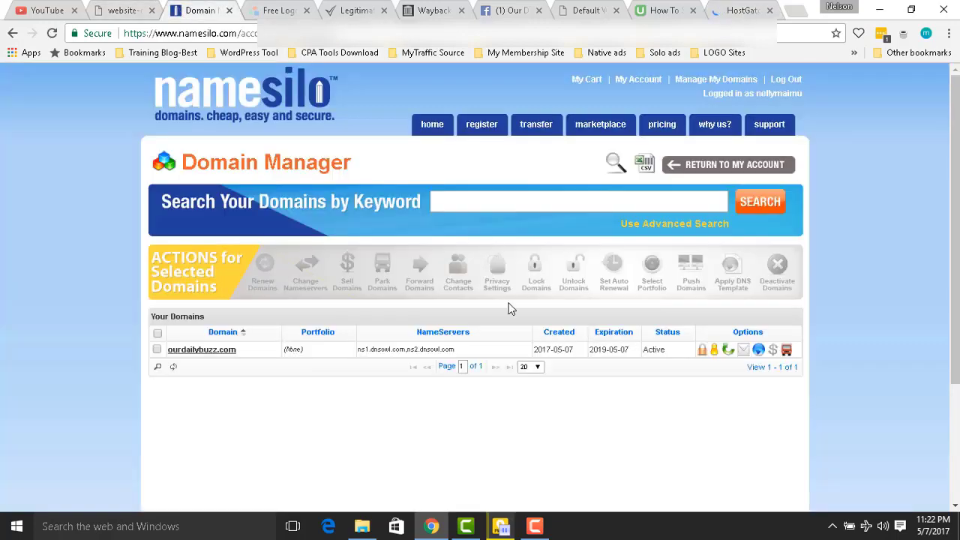
pyautogui.click(217, 352)
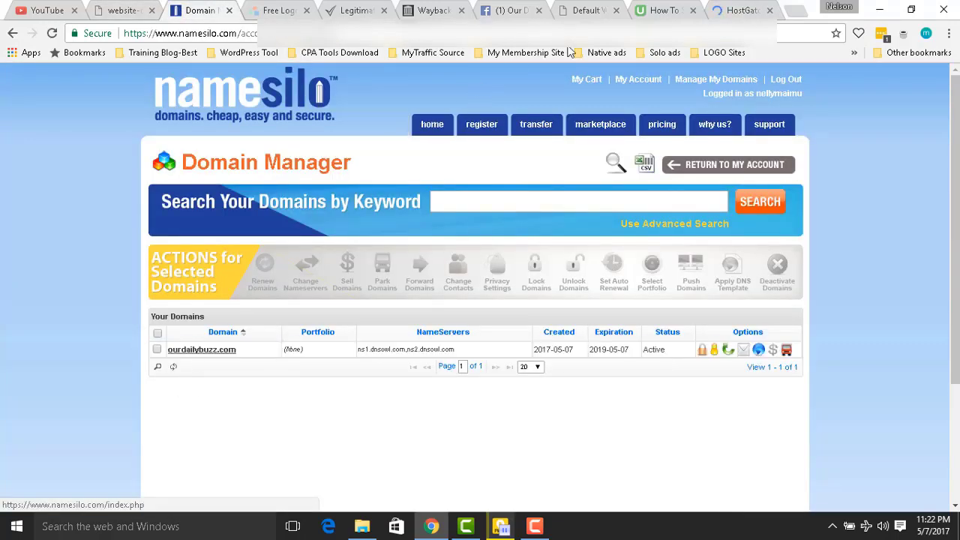
pyautogui.click(737, 9)
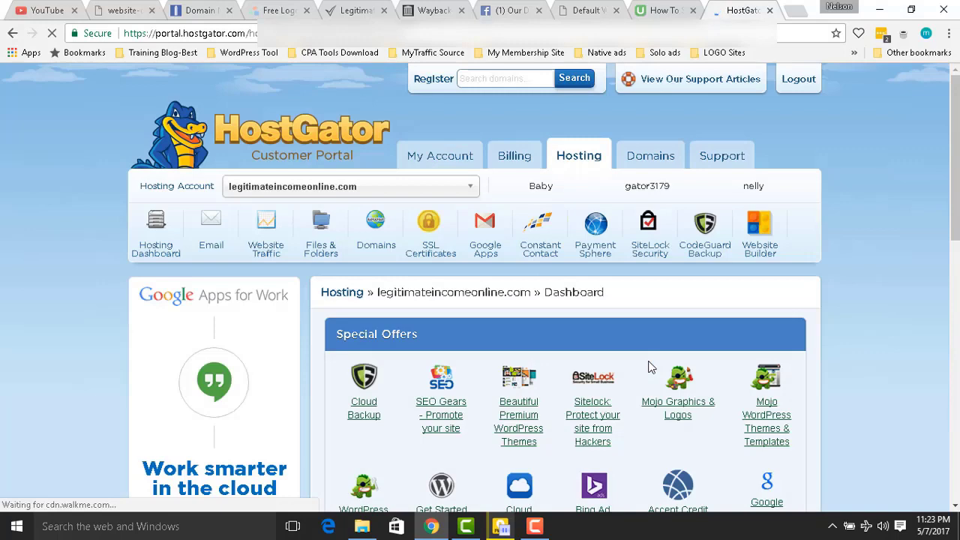
# Scroll the legitimateincomeonline.com Hosting dashboard to Most Popular Links showing Addon Domains.
pyautogui.scroll(-1, 888, 352)
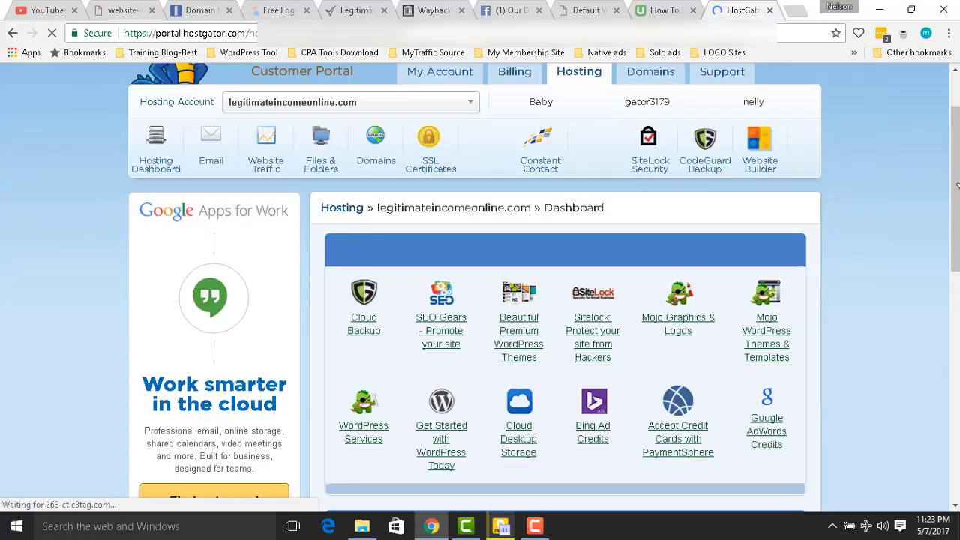
pyautogui.scroll(-1, 957, 185)
pyautogui.scroll(-1, 957, 185)
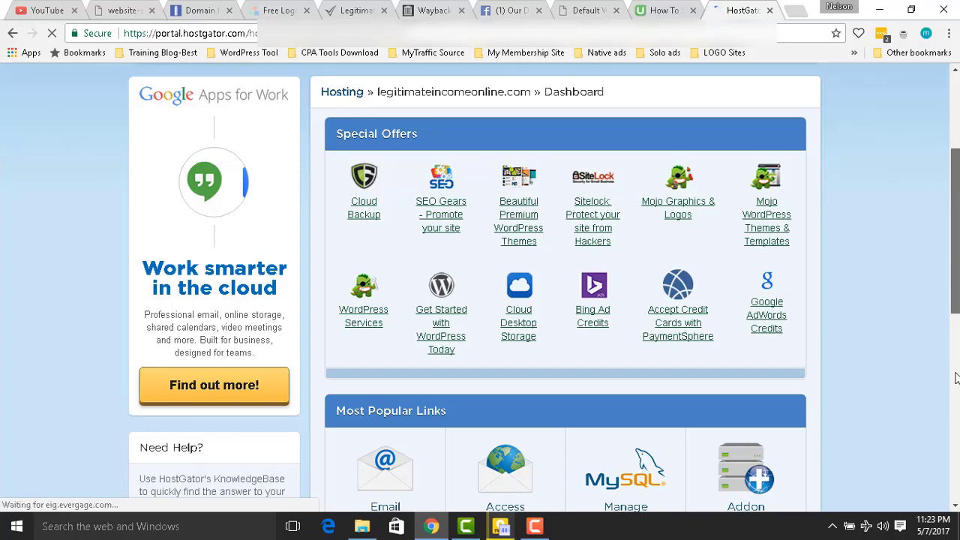
pyautogui.scroll(-2, 891, 425)
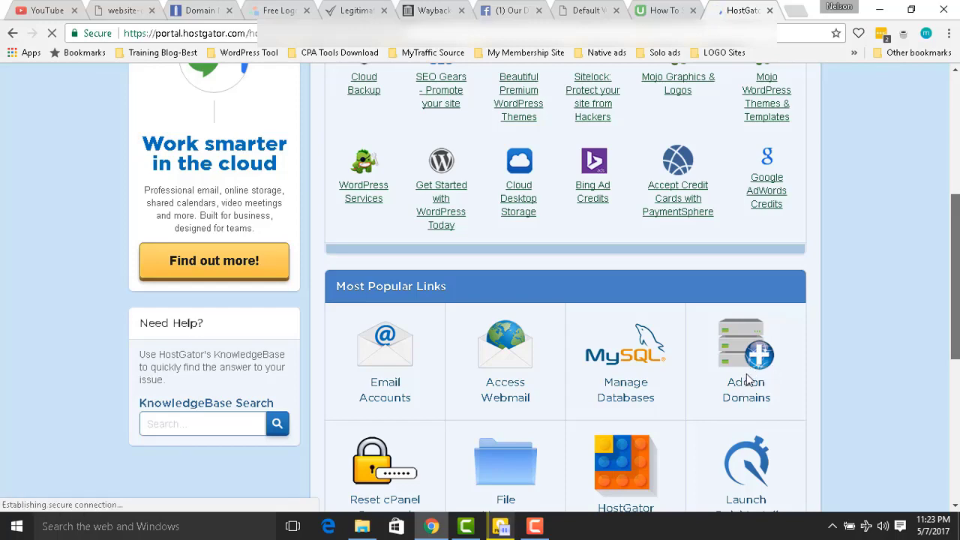
pyautogui.scroll(-5, 752, 396)
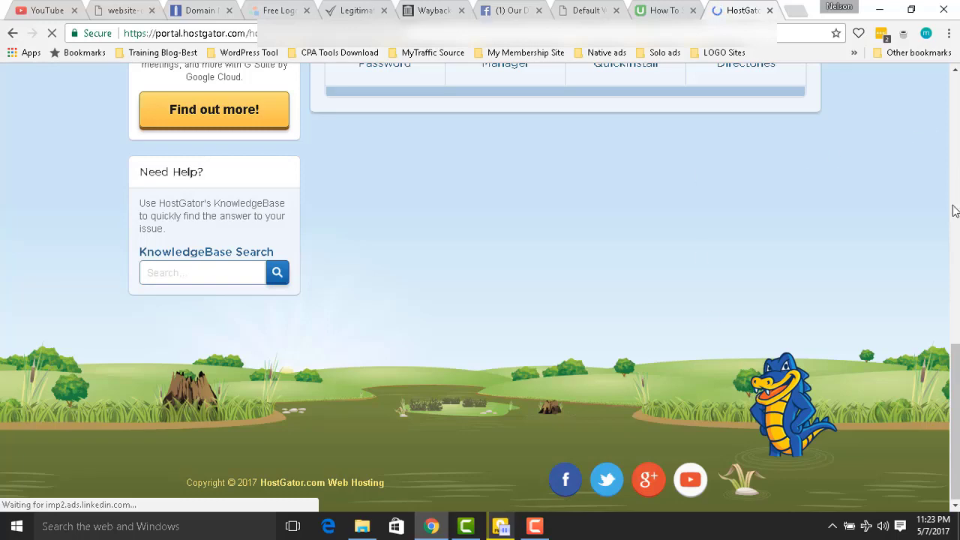
pyautogui.scroll(5, 956, 377)
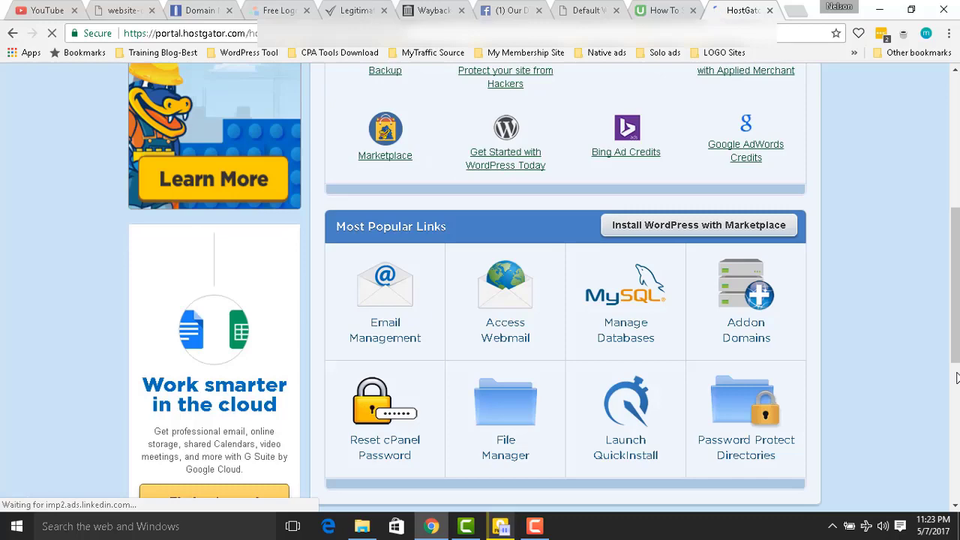
pyautogui.scroll(-5, 708, 330)
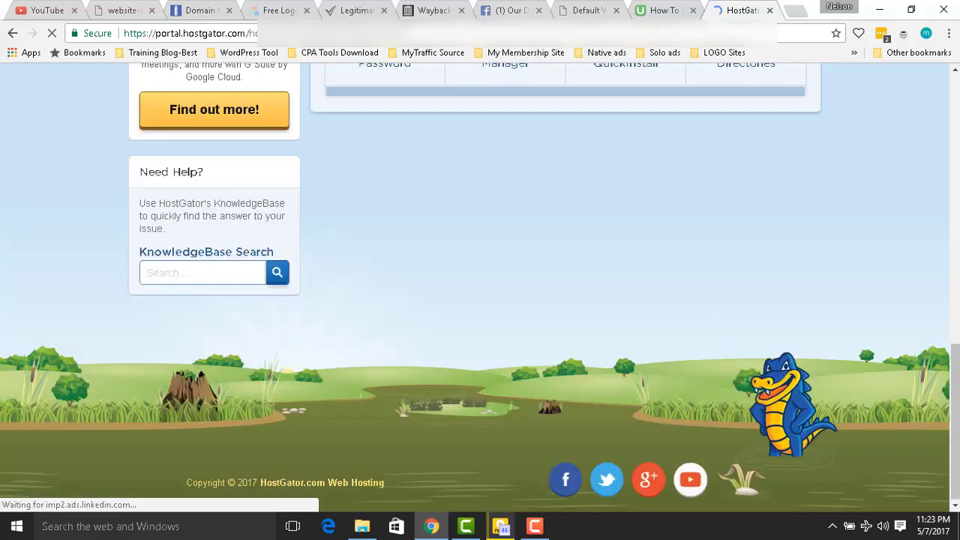
pyautogui.scroll(5, 653, 280)
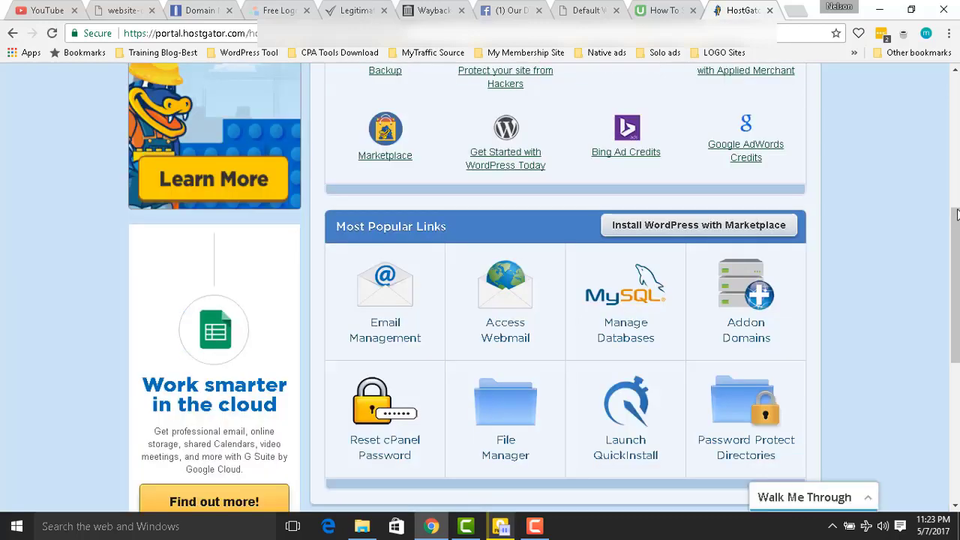
pyautogui.click(755, 321)
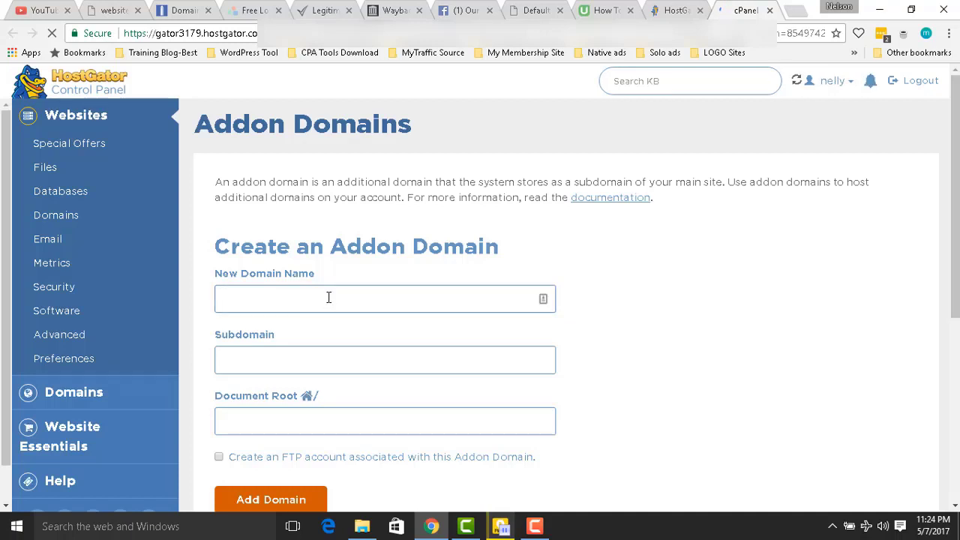
pyautogui.write('www')
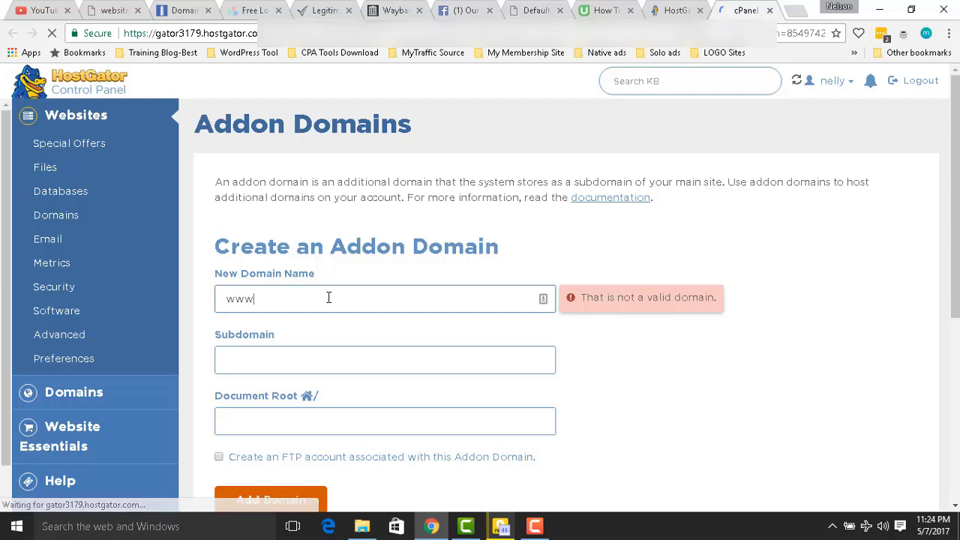
pyautogui.write('.')
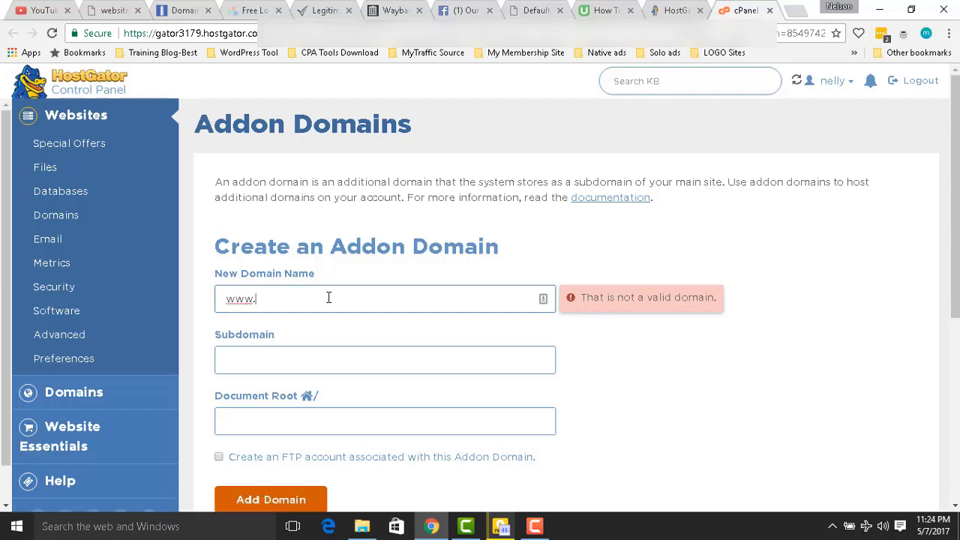
pyautogui.write('o')
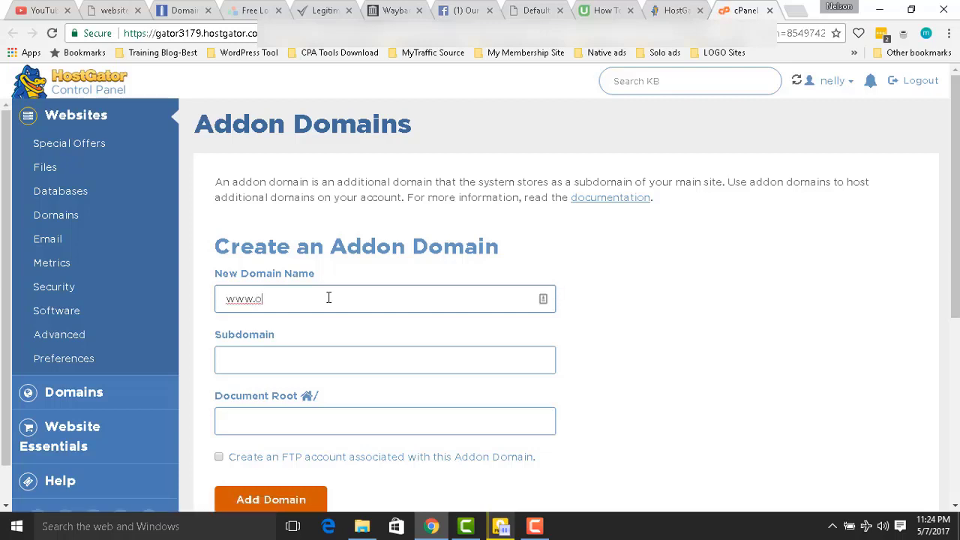
pyautogui.write('urdailyb')
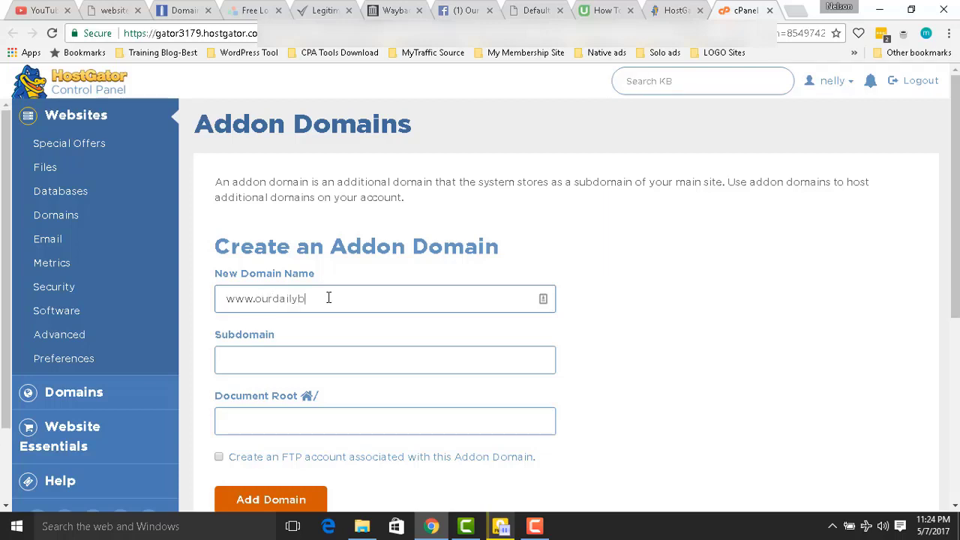
pyautogui.write('uzz.com')
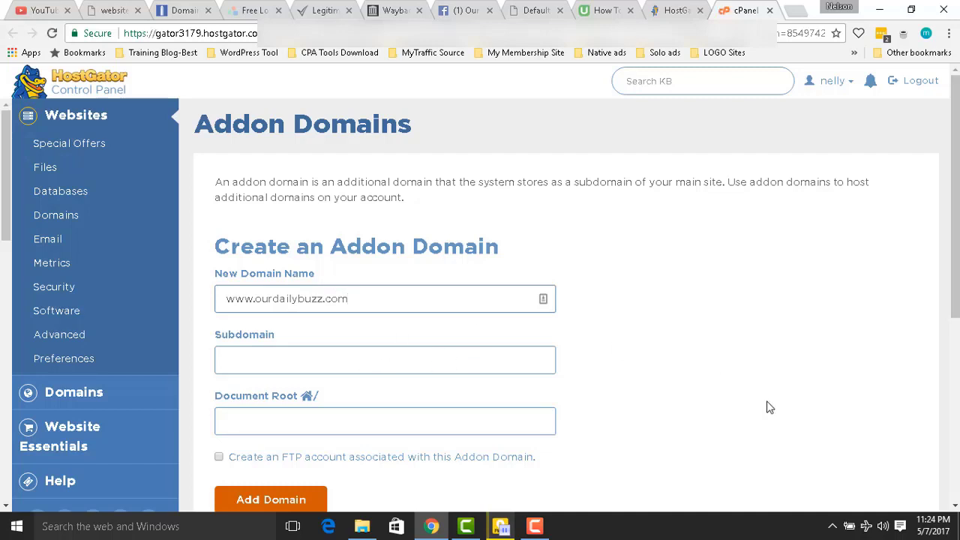
pyautogui.click(482, 419)
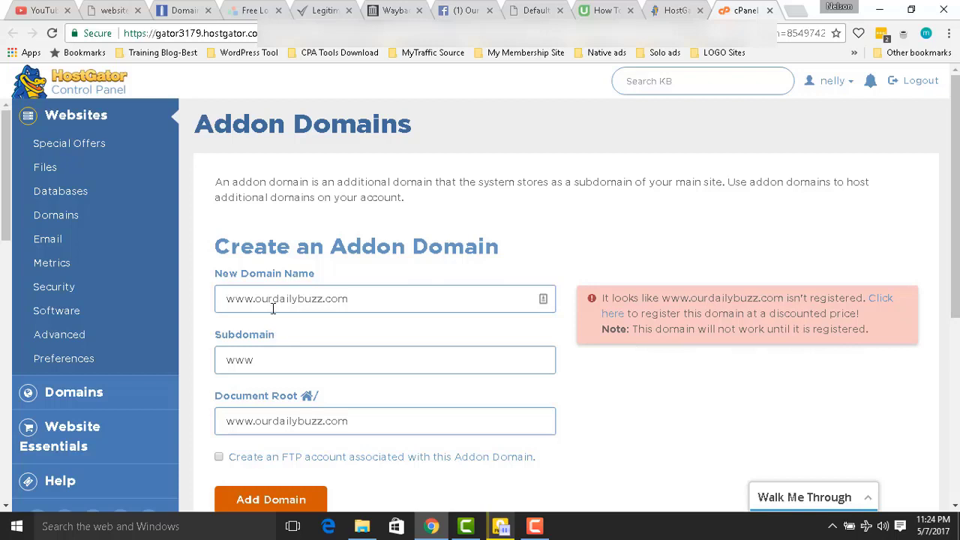
pyautogui.click(219, 456)
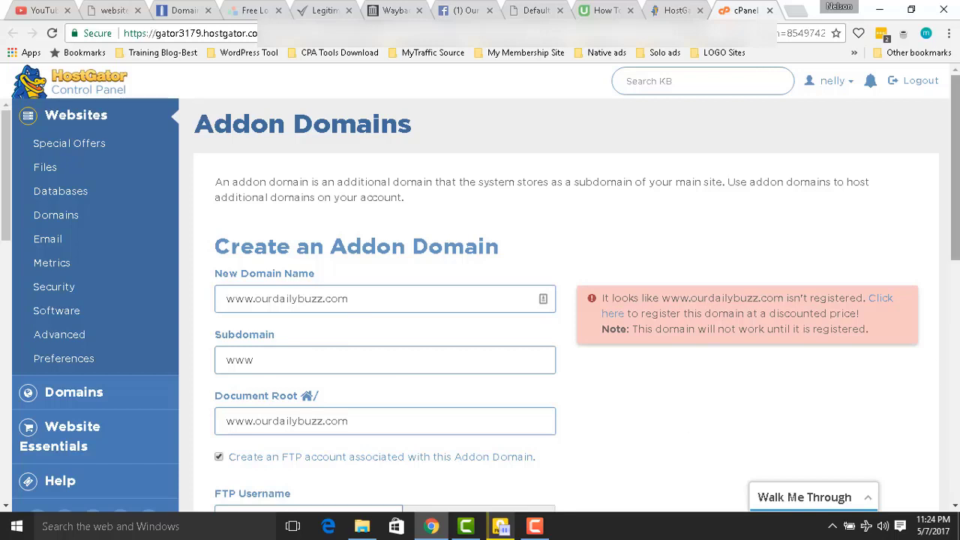
pyautogui.moveTo(956, 225); pyautogui.dragTo(956, 375)
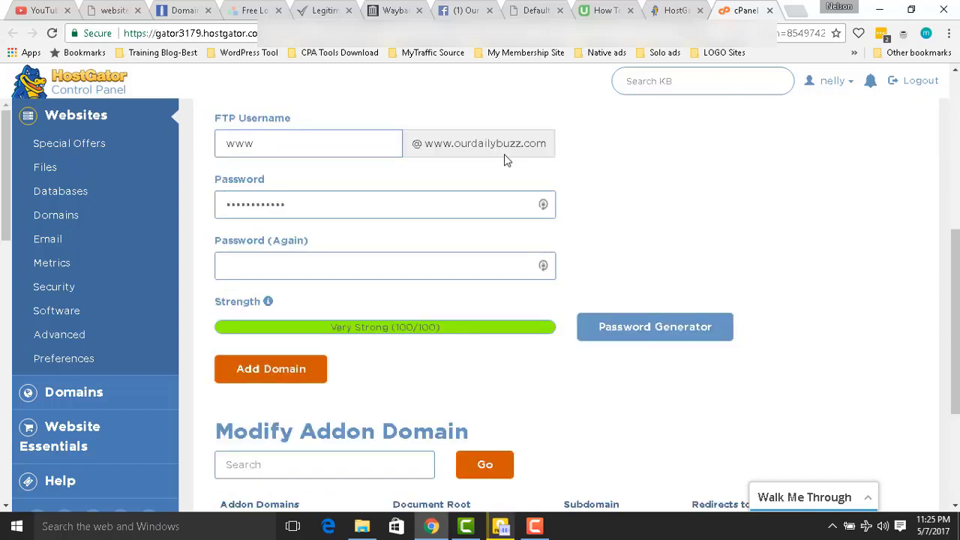
pyautogui.click(955, 132)
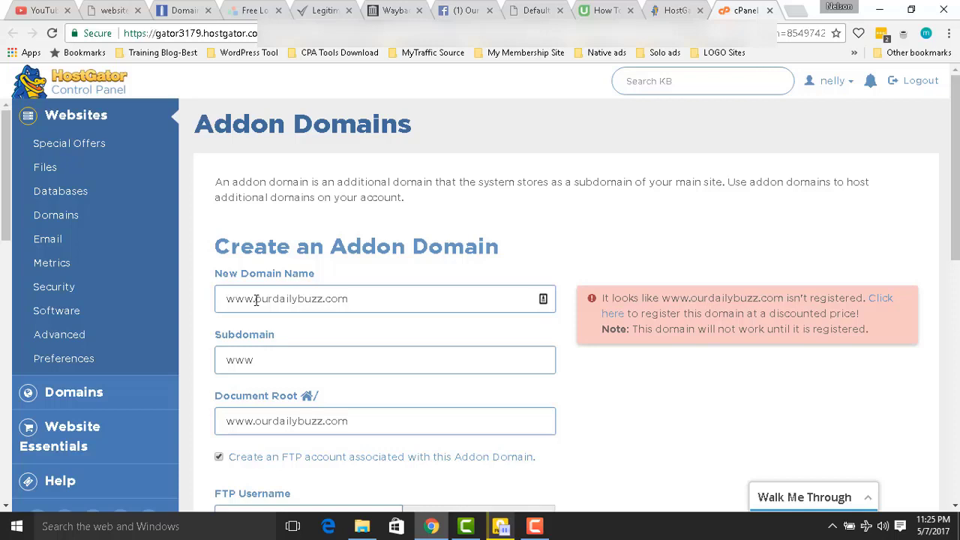
pyautogui.moveTo(256, 300); pyautogui.dragTo(192, 293)
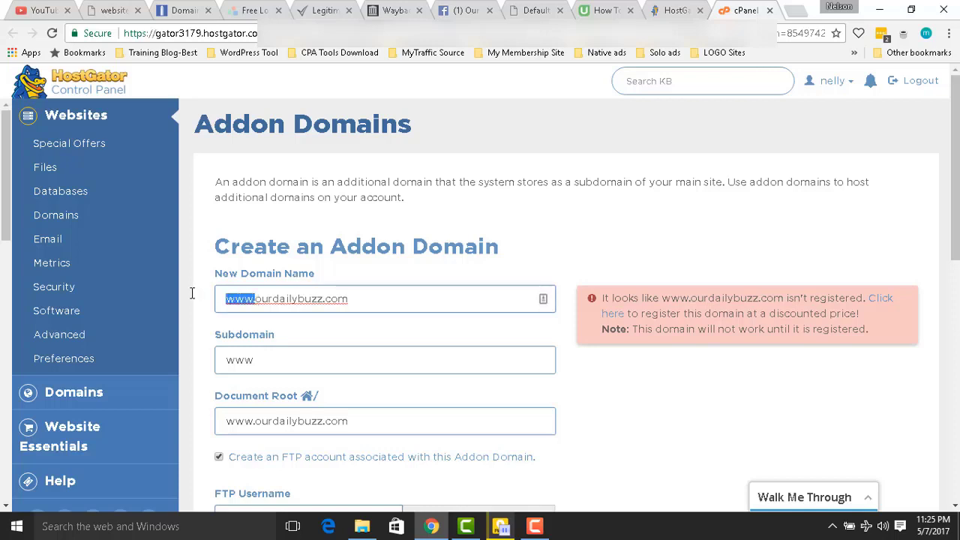
pyautogui.press('BackSpace')
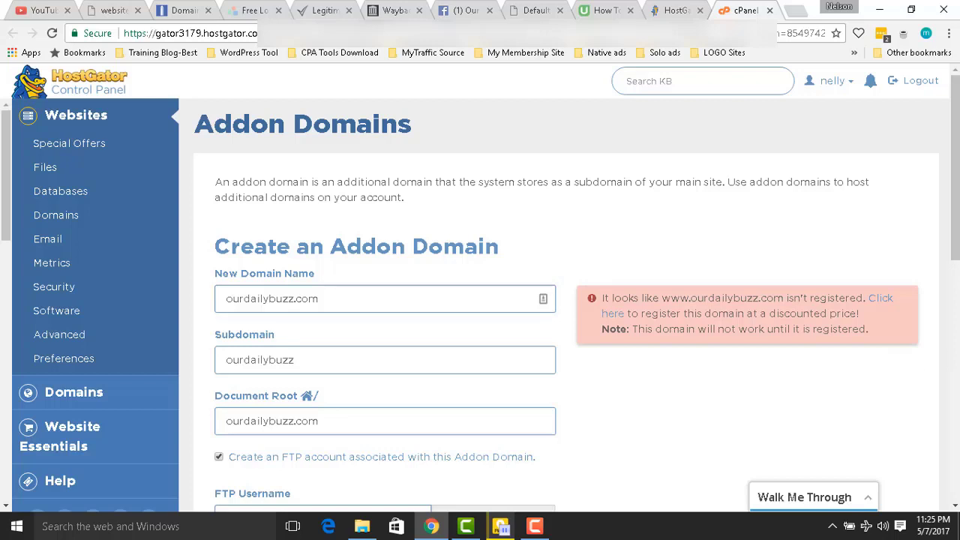
pyautogui.scroll(-4, 791, 497)
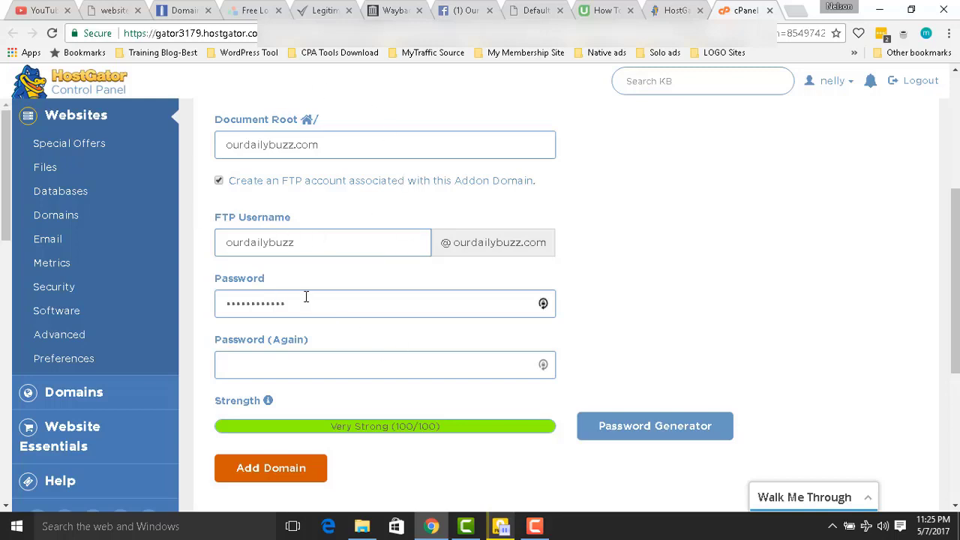
# Replace the FTP password with a new one in both fields, rated Very Strong (82/100).
pyautogui.moveTo(306, 297); pyautogui.dragTo(171, 302)
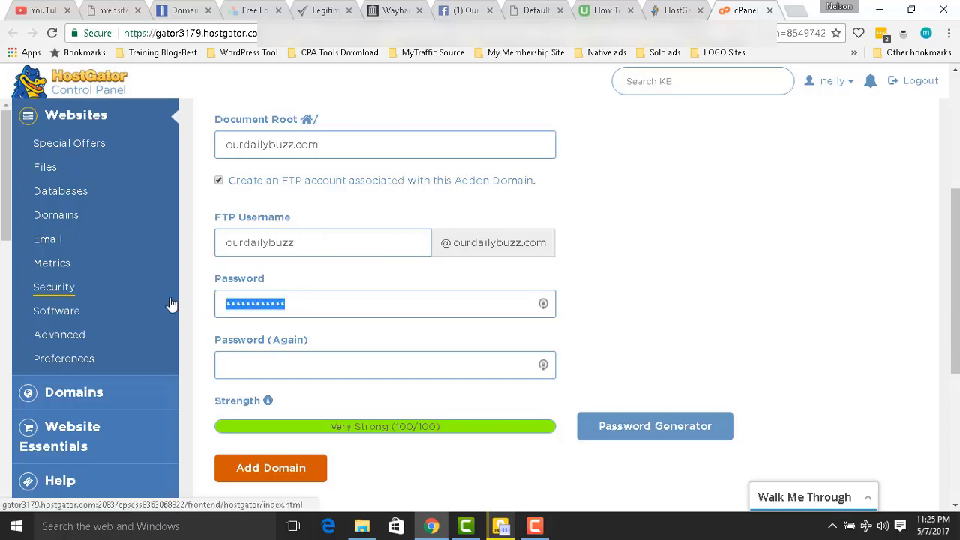
pyautogui.write('abc')
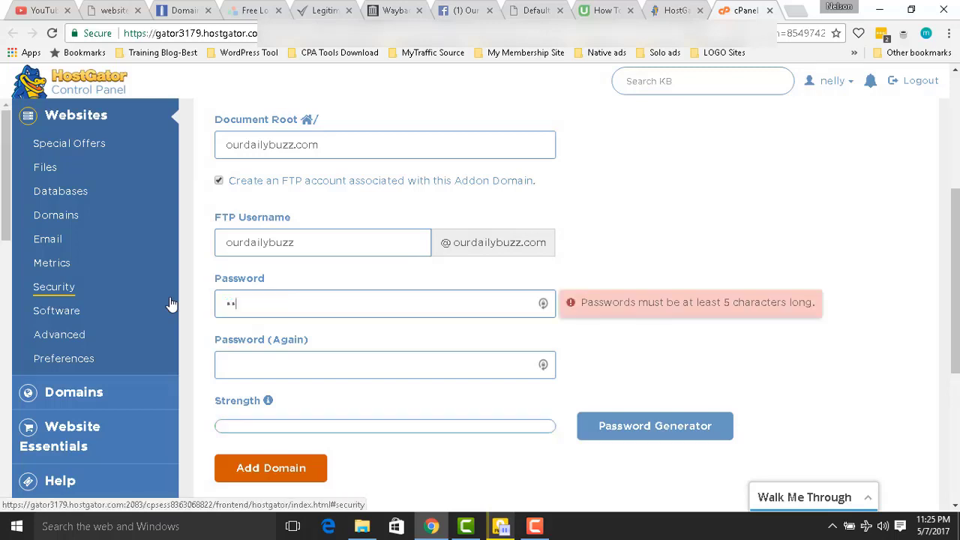
pyautogui.write('*****')
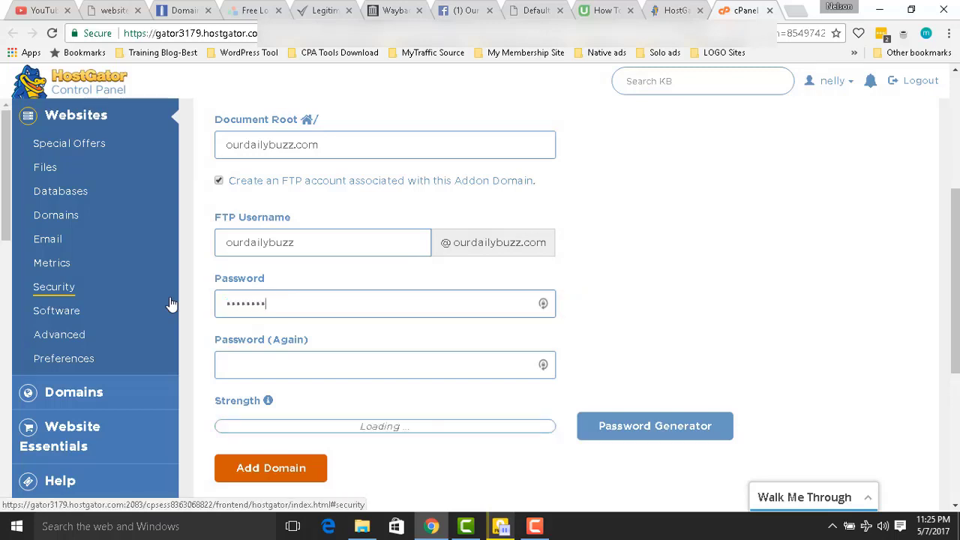
pyautogui.click(283, 367)
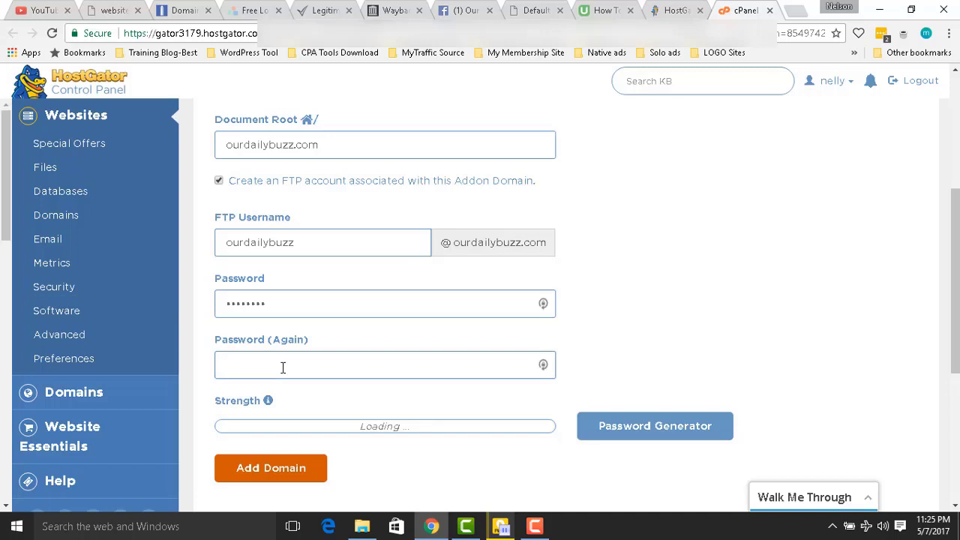
pyautogui.write('********')
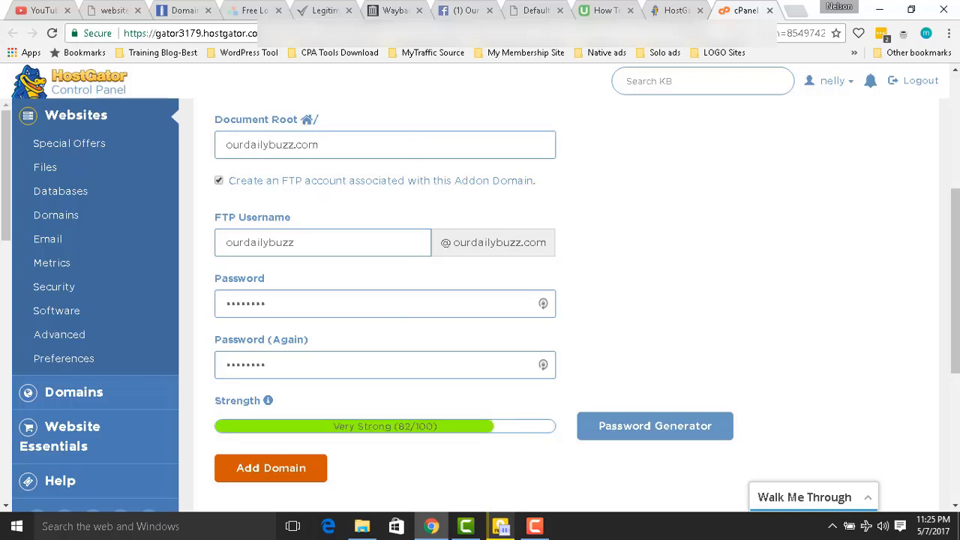
pyautogui.scroll(3, 950, 304)
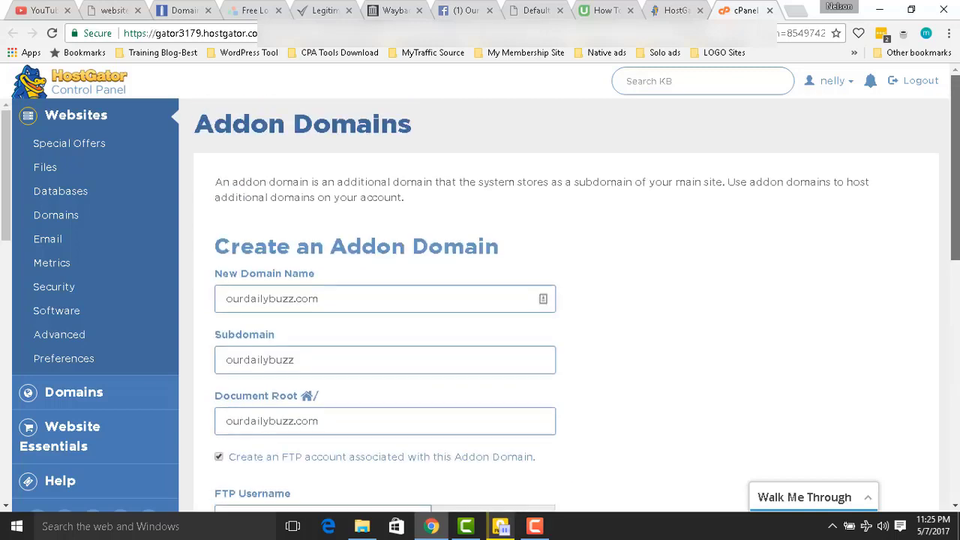
pyautogui.scroll(-3, 566, 300)
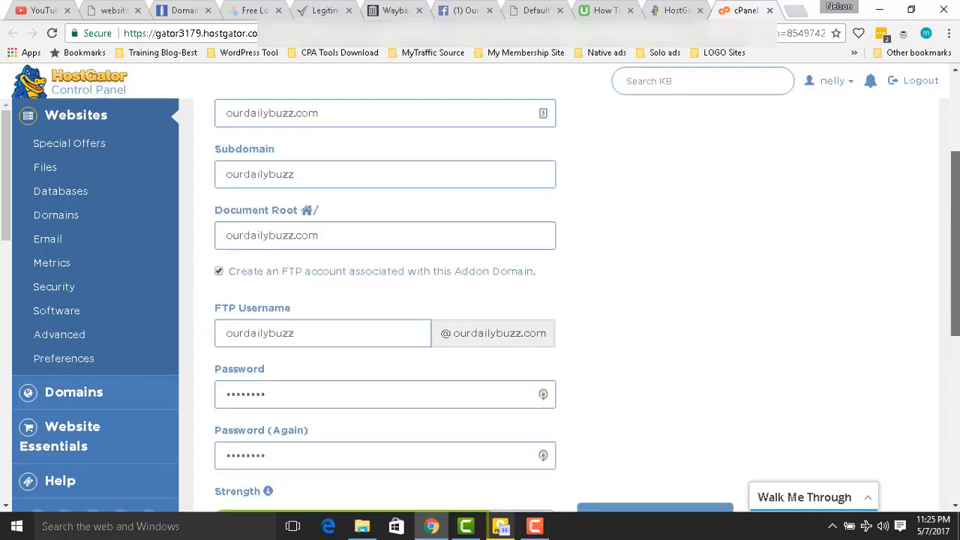
pyautogui.scroll(-2, 480, 300)
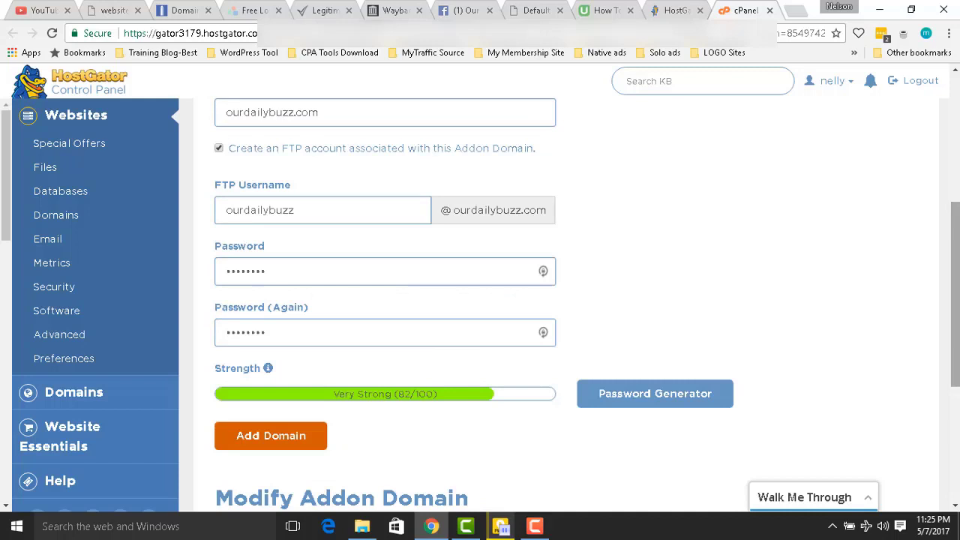
pyautogui.scroll(3, 480, 300)
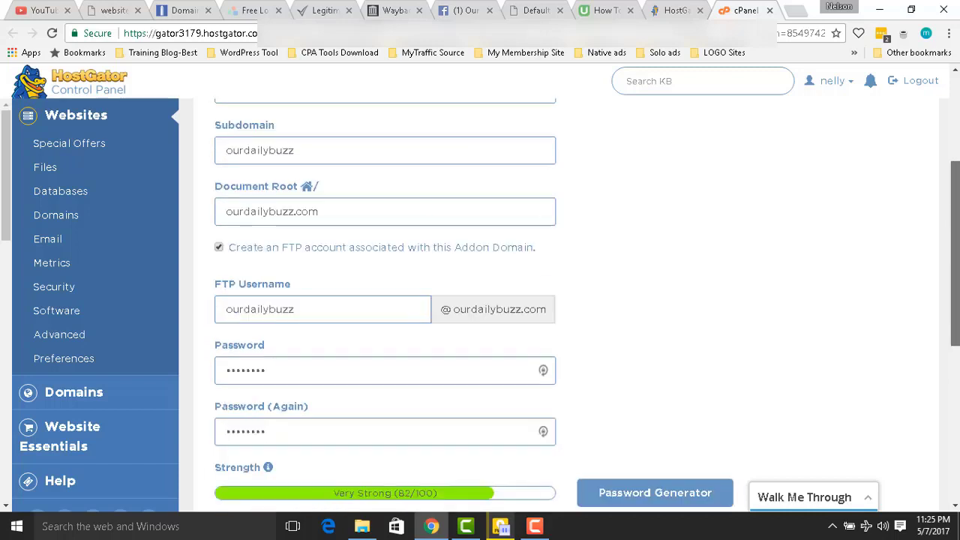
pyautogui.scroll(1, 479, 299)
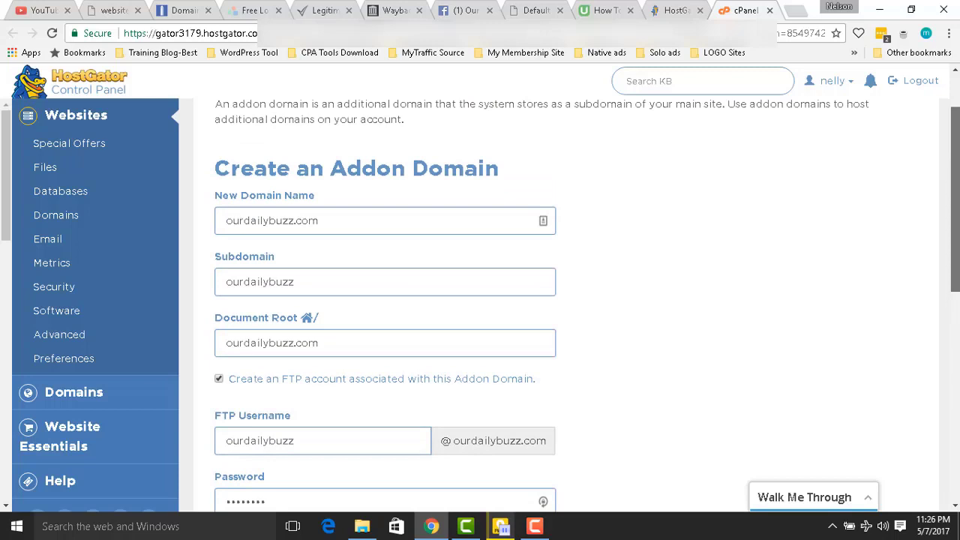
pyautogui.scroll(-3, 480, 300)
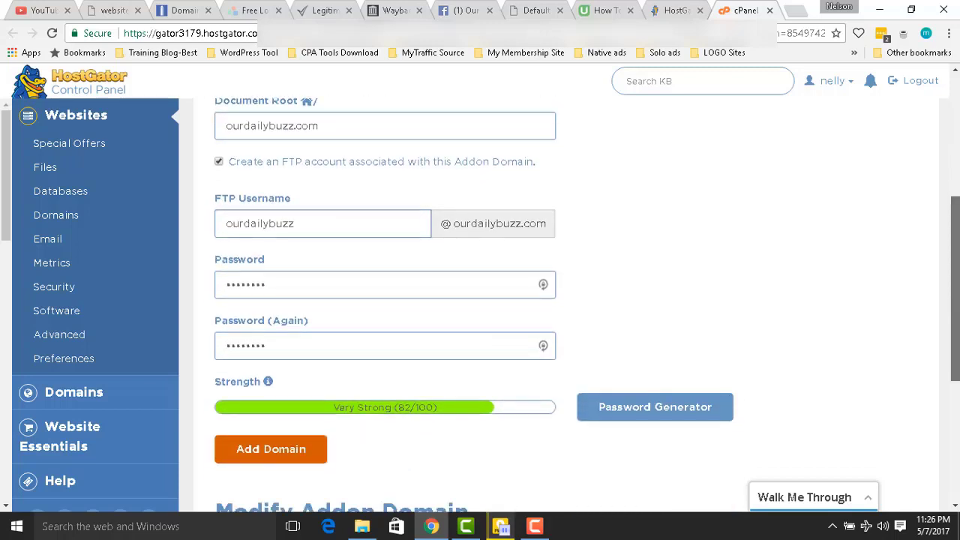
pyautogui.scroll(-1, 315, 298)
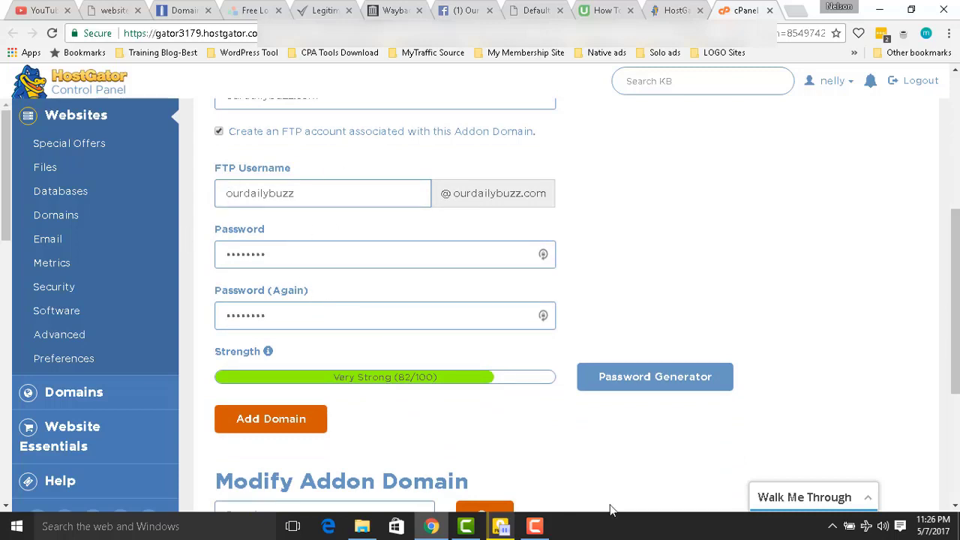
# Add the ourdailybuzz.com addon domain, save the FTP login in Chrome, then view NameSilo's domain list.
pyautogui.click(271, 419)
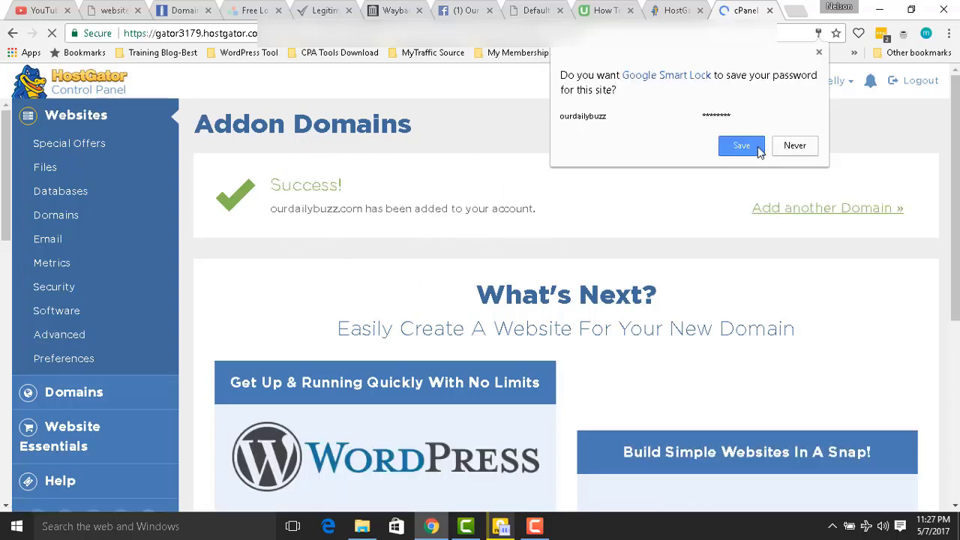
pyautogui.click(755, 147)
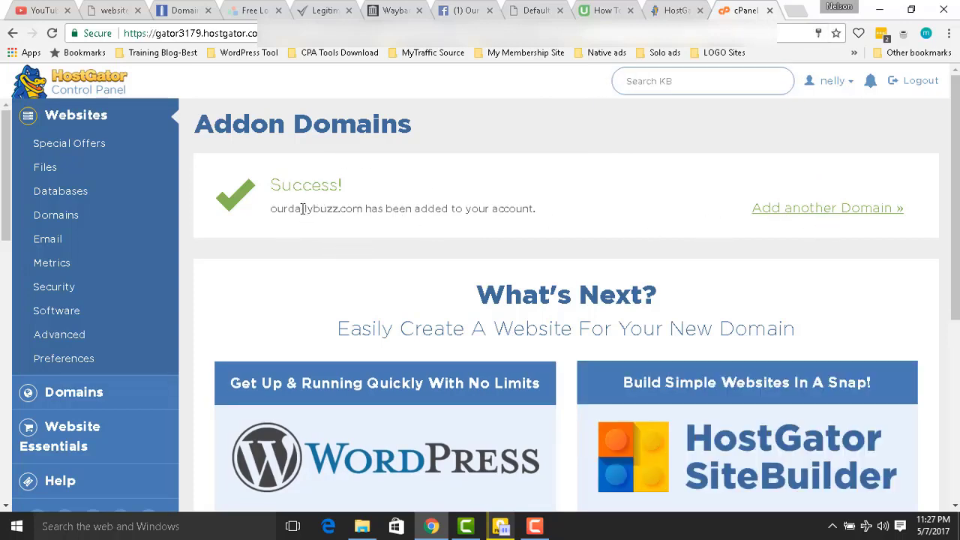
pyautogui.click(171, 9)
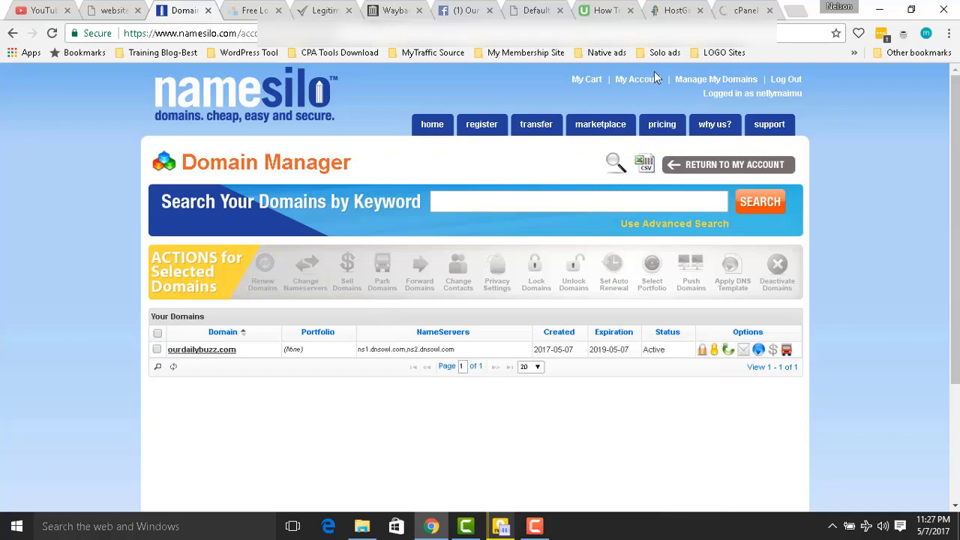
# Return to the cPanel Addon Domains success page confirming ourdailybuzz.com was added.
pyautogui.click(675, 9)
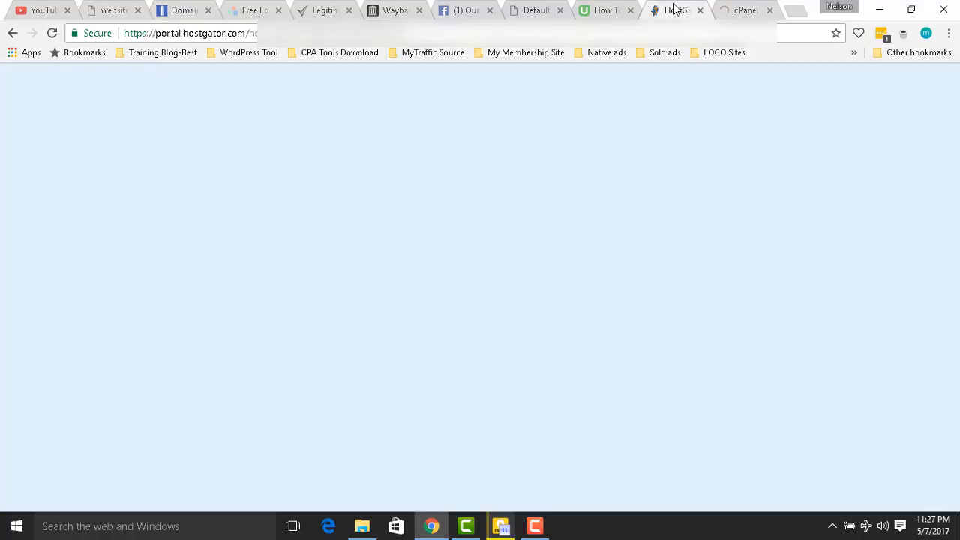
pyautogui.click(737, 8)
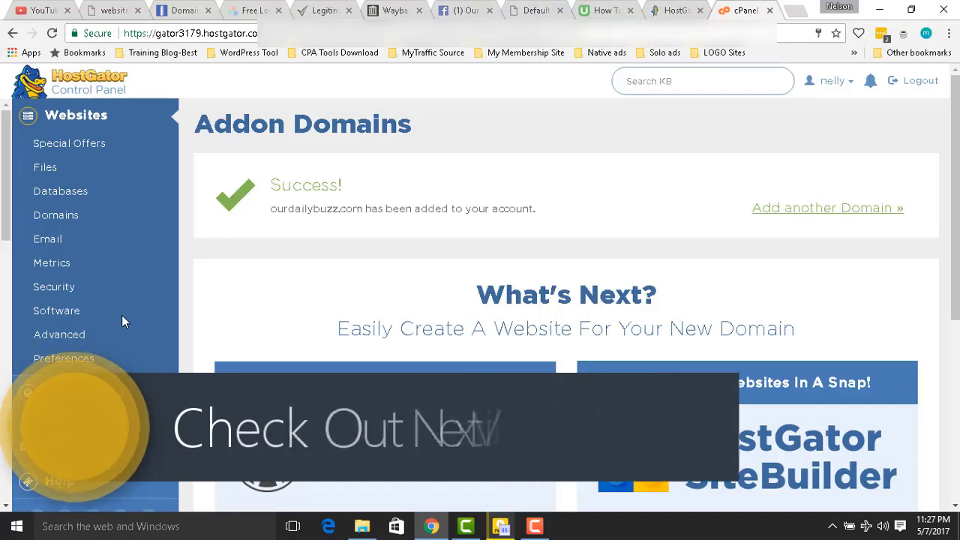